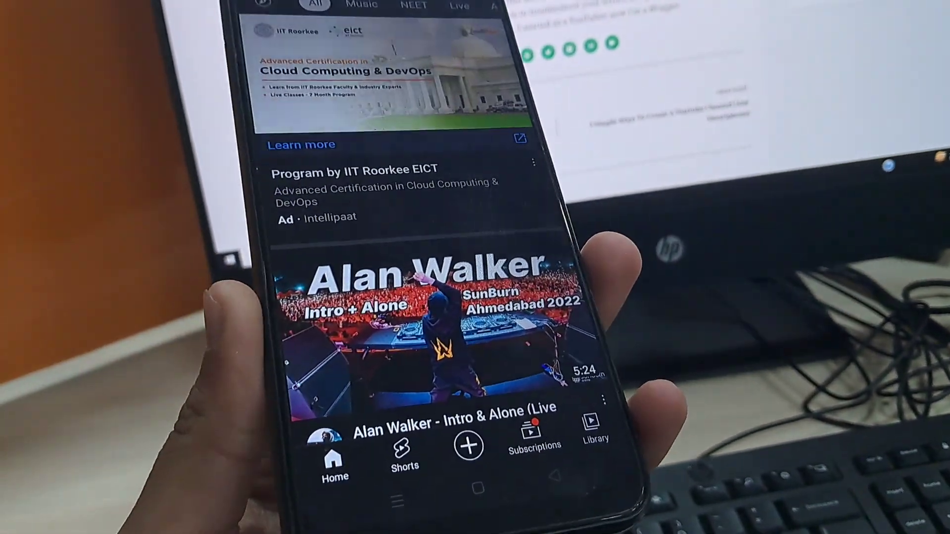
scroll(453, 298, down, 5)
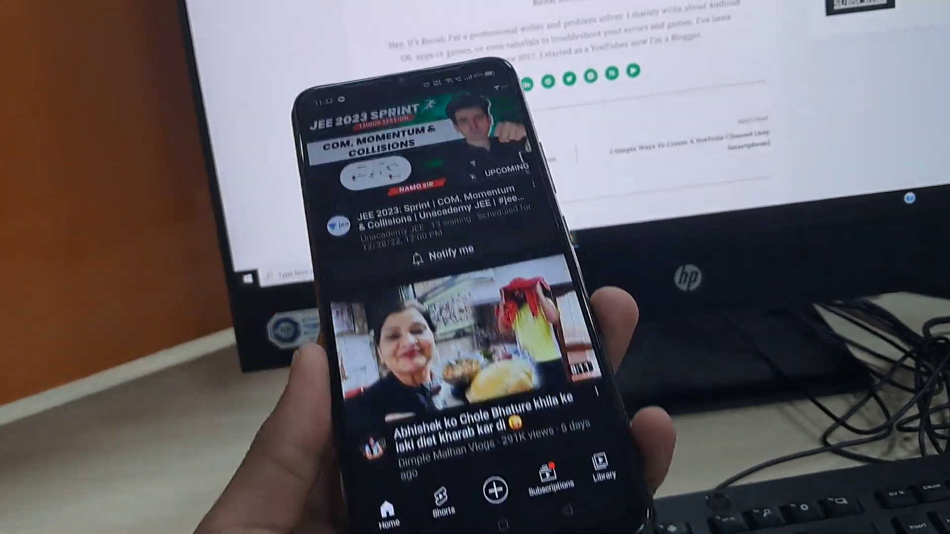
scroll(460, 312, down, 5)
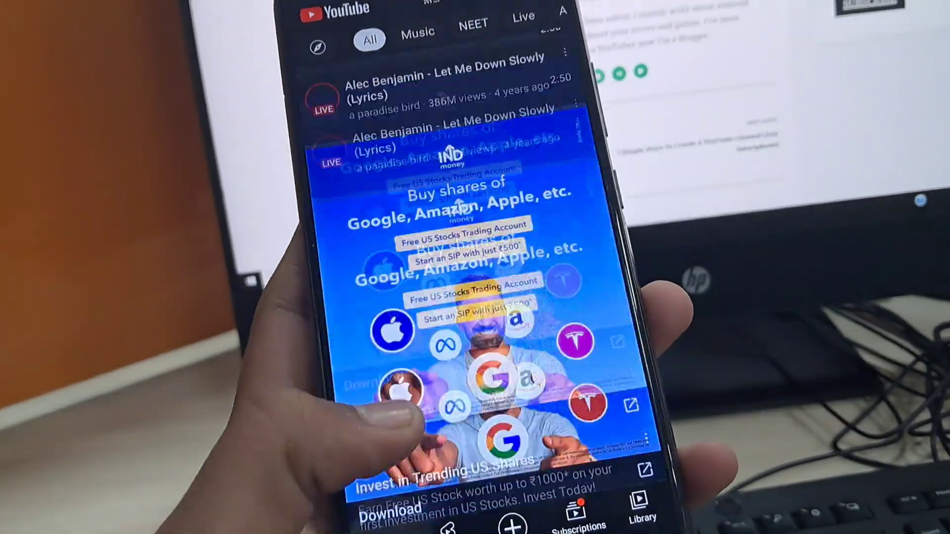
scroll(475, 297, up, 5)
scroll(461, 297, up, 5)
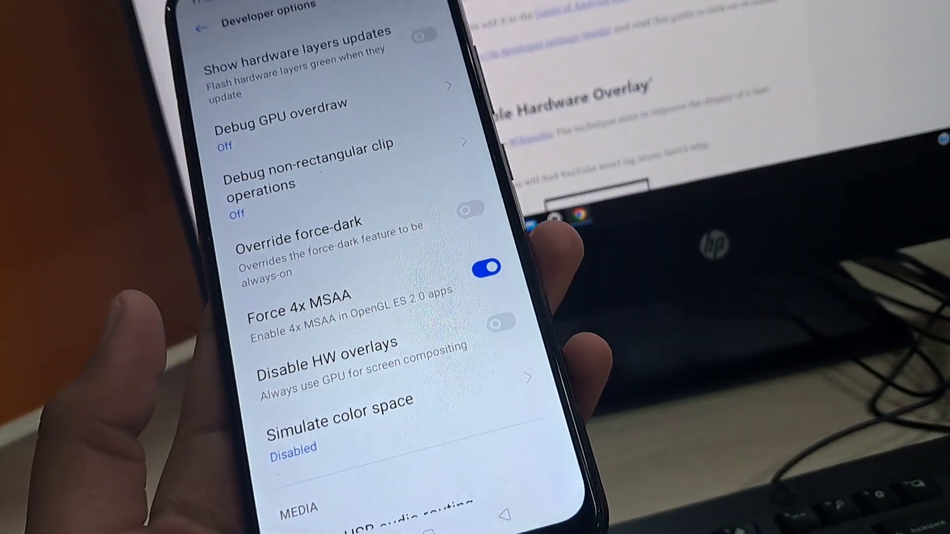
scroll(349, 297, down, 5)
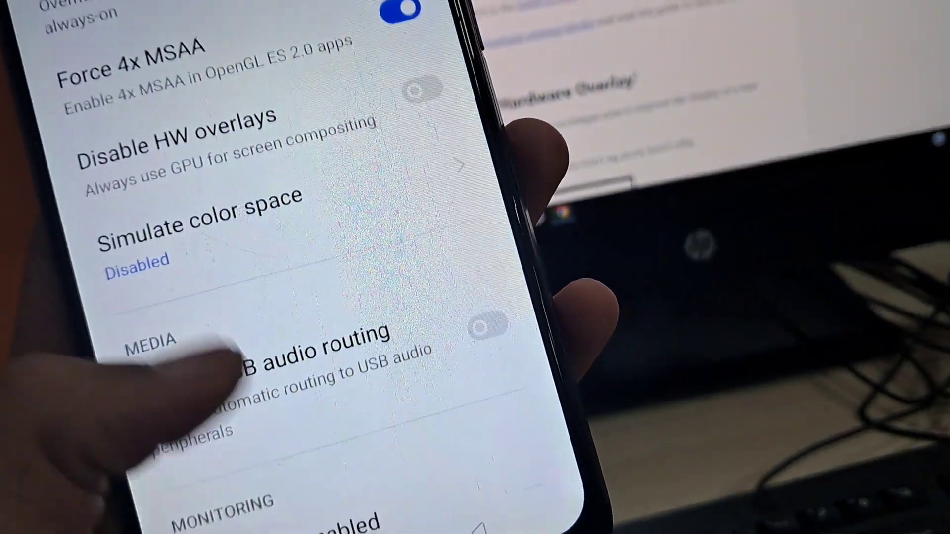